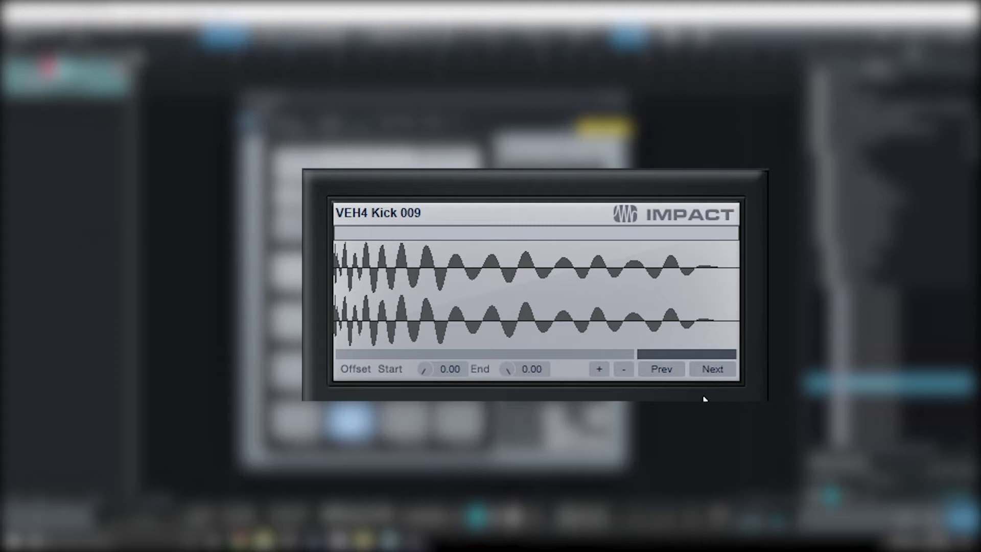
Zoom into the kick waveform, nudge the start offset later, and audition Kick 010 before returning to Kick 009.
{"action": "left_click_drag", "start_coordinate": [707, 355], "coordinate": [747, 353]}
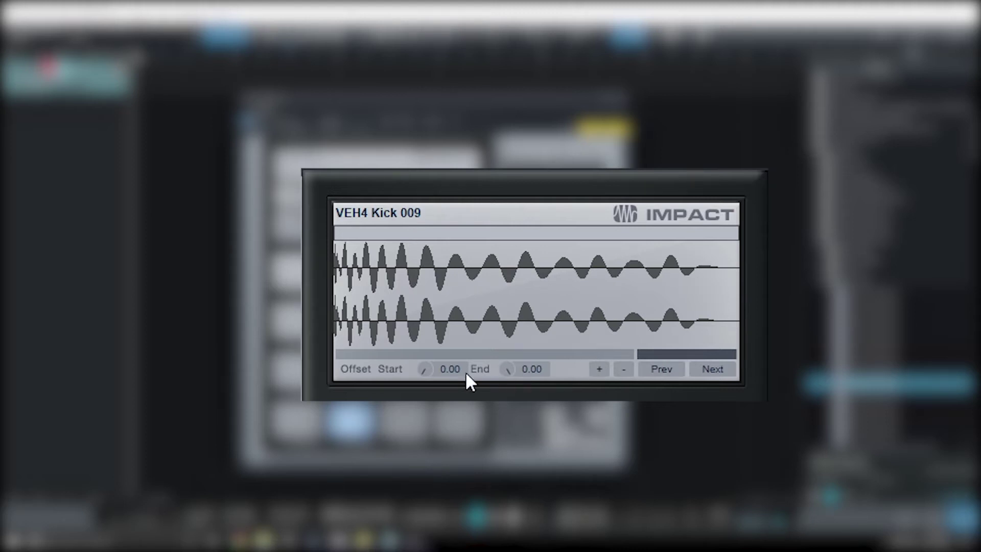
{"action": "mouse_move", "coordinate": [421, 364]}
{"action": "left_mouse_down"}
{"action": "mouse_move", "coordinate": [422, 355]}
{"action": "mouse_move", "coordinate": [423, 381]}
{"action": "left_mouse_up"}
{"action": "left_click", "coordinate": [713, 370]}
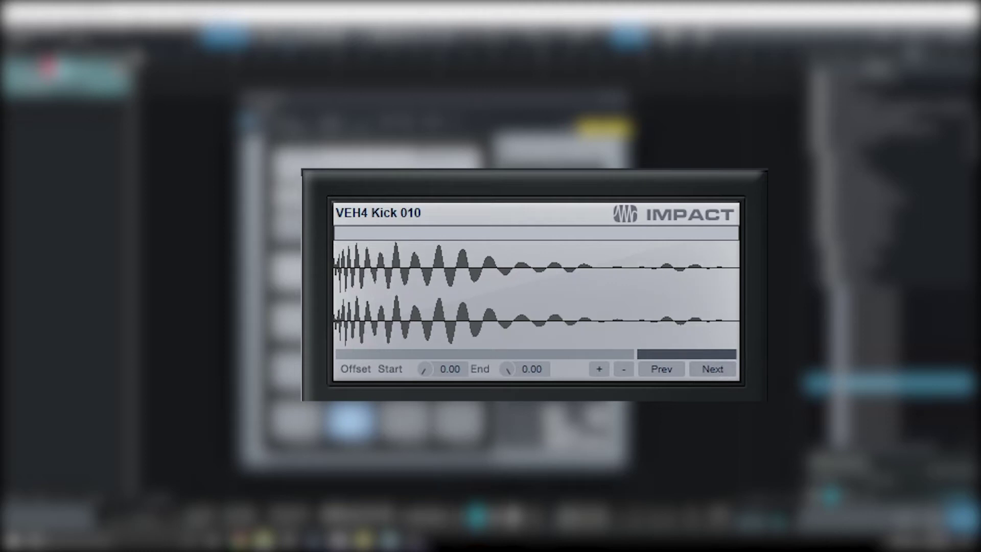
{"action": "left_click", "coordinate": [653, 372]}
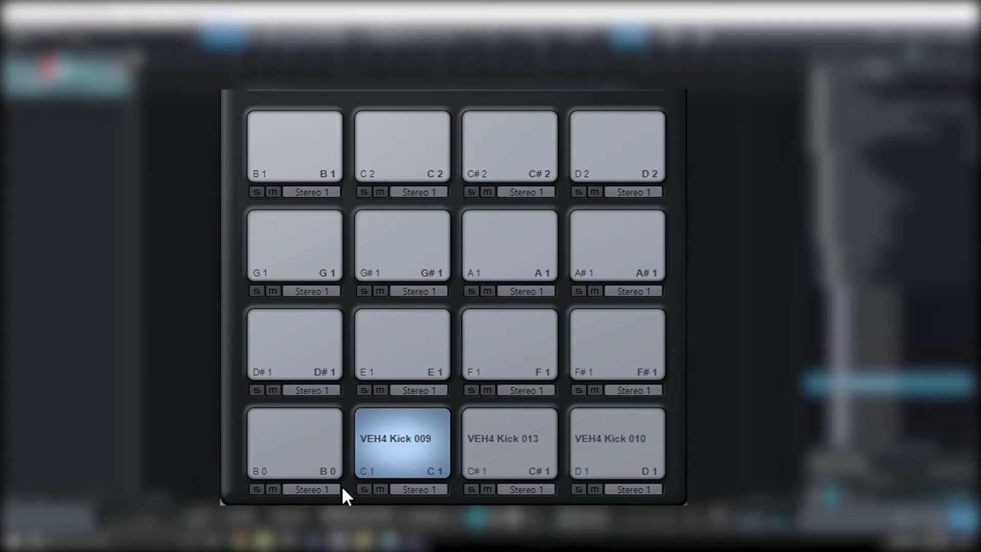
{"action": "left_click", "coordinate": [365, 489]}
{"action": "left_click", "coordinate": [411, 449]}
{"action": "left_click", "coordinate": [485, 445]}
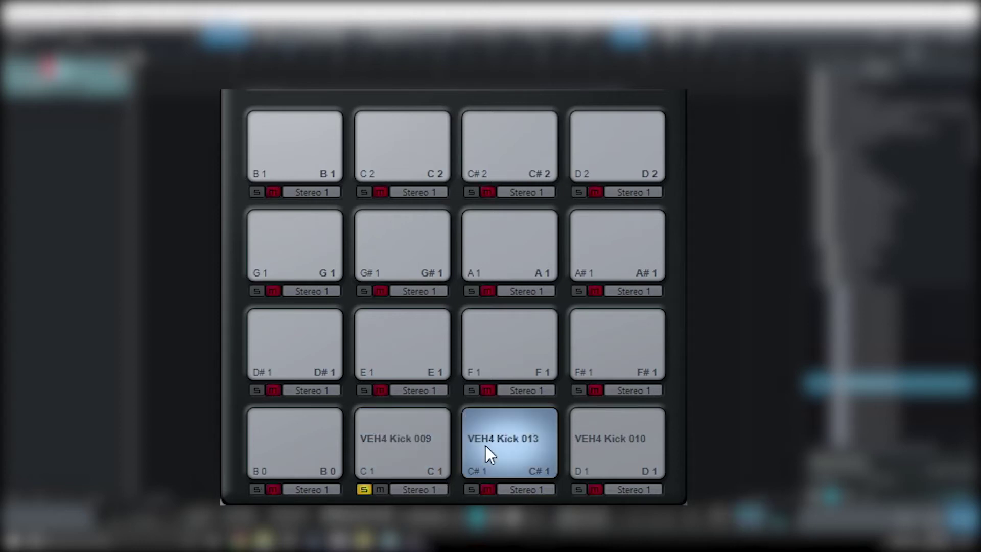
{"action": "left_click", "coordinate": [398, 453]}
{"action": "left_click", "coordinate": [363, 489]}
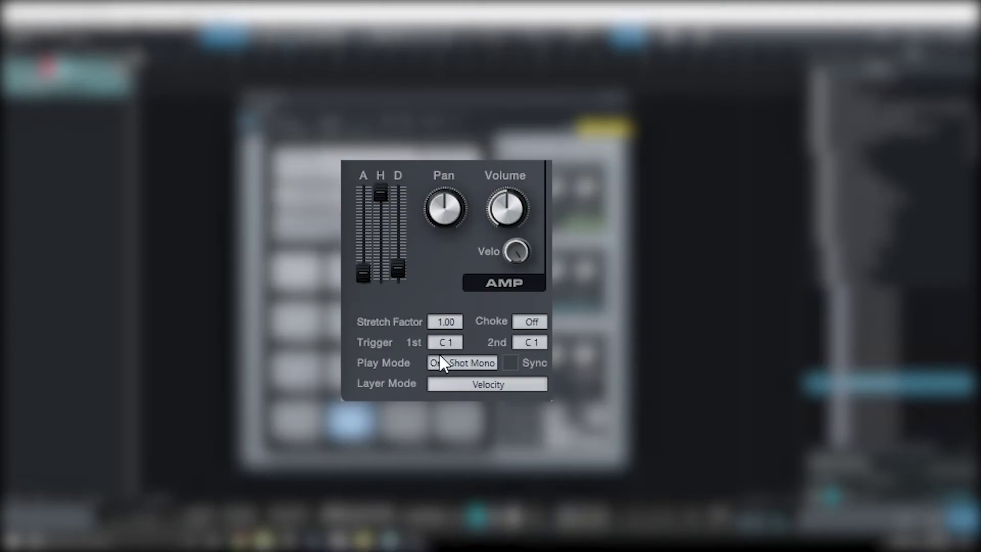
{"action": "double_click", "coordinate": [445, 342]}
{"action": "double_click", "coordinate": [530, 341]}
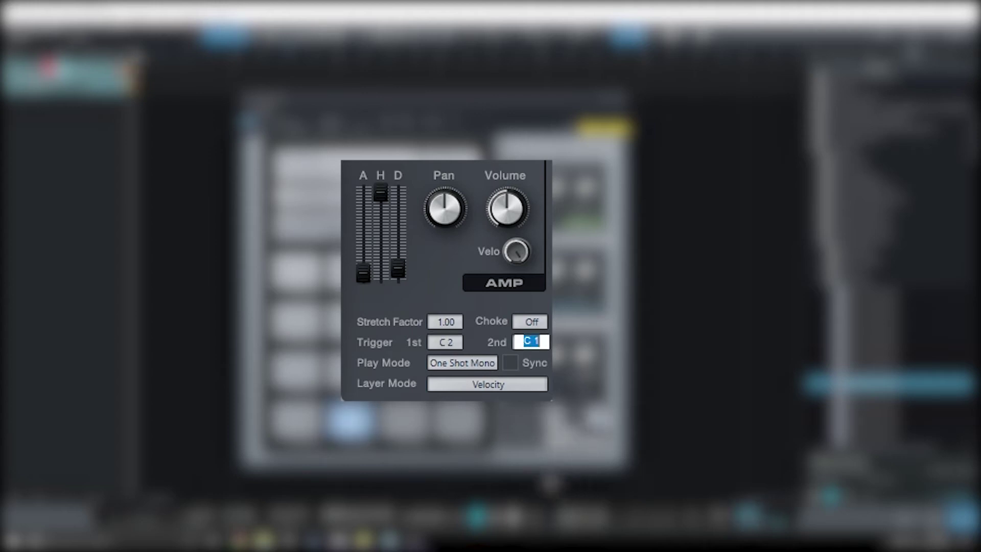
{"action": "type", "text": "C 2"}
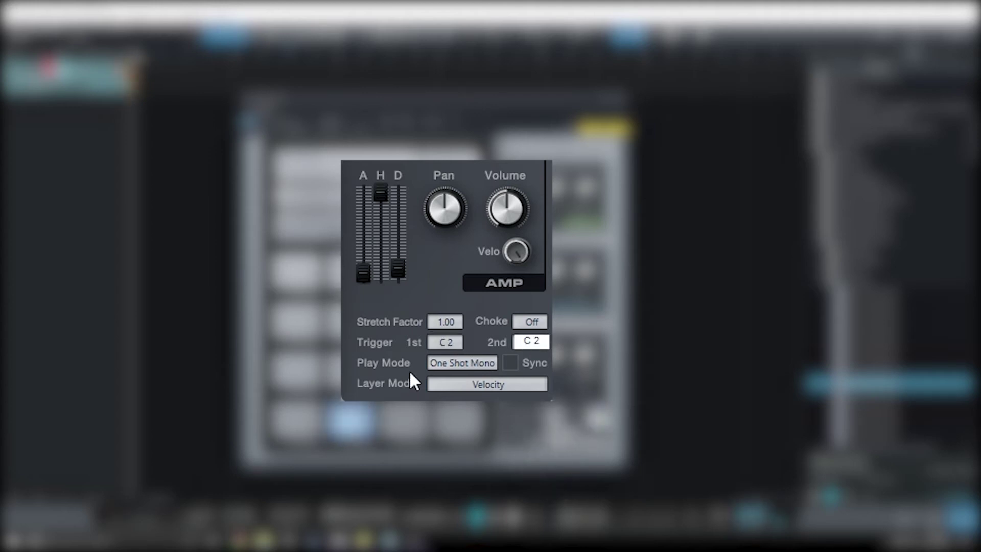
{"action": "key", "text": "Return"}
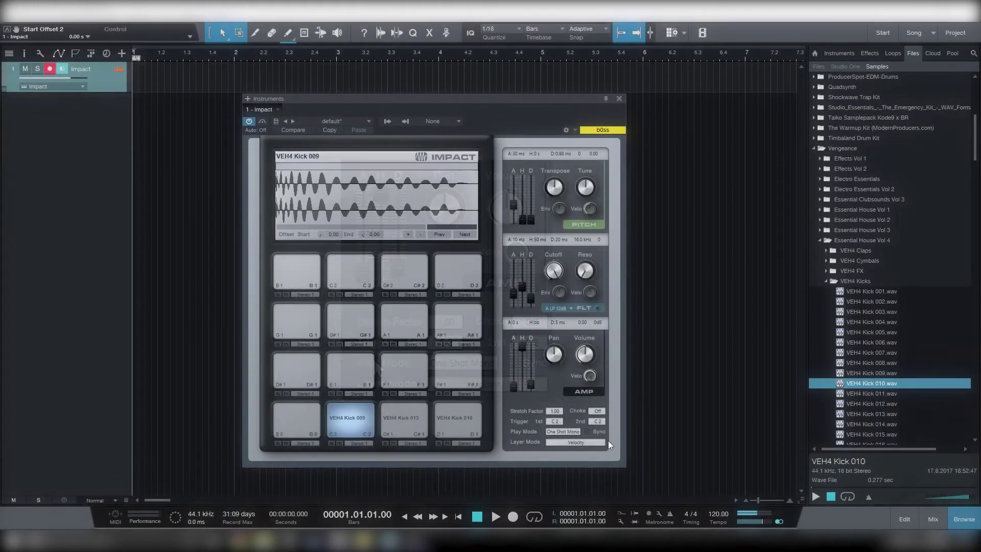
{"action": "key", "text": "Return"}
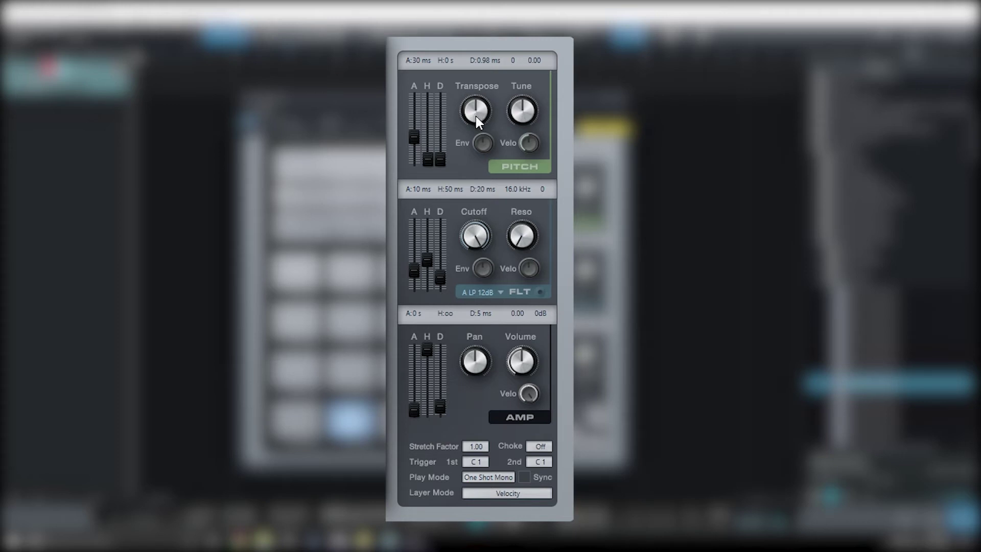
Try transpose values of 2 and 12 and tune 44.00, then reset both to zero.
{"action": "left_click_drag", "start_coordinate": [476, 115], "coordinate": [476, 104]}
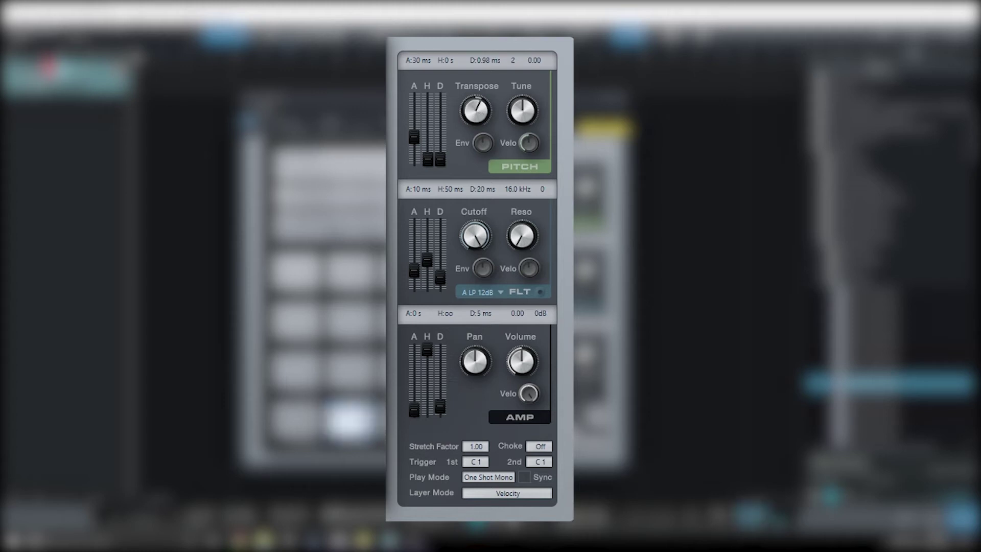
{"action": "left_click_drag", "start_coordinate": [460, 148], "coordinate": [460, 128]}
{"action": "double_click", "coordinate": [477, 117]}
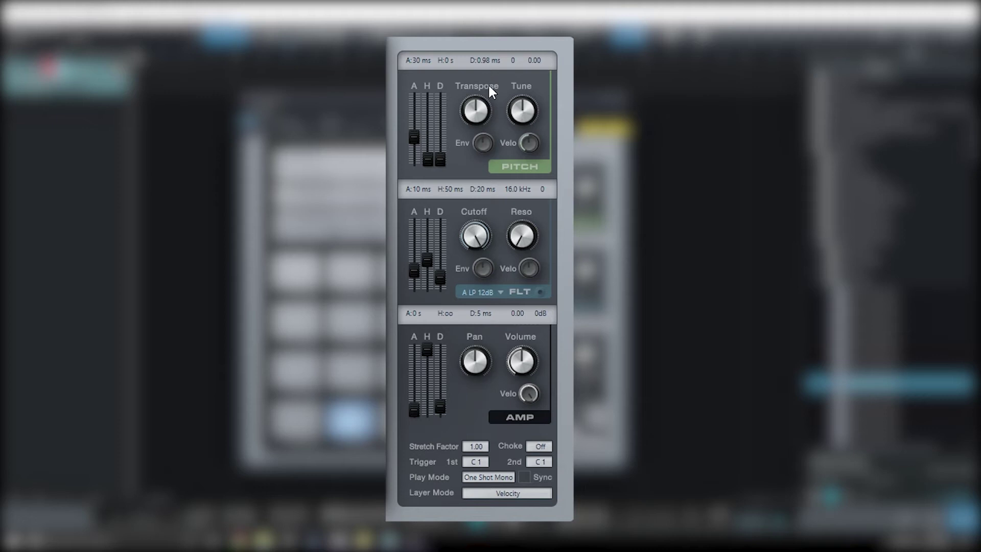
{"action": "left_click_drag", "start_coordinate": [515, 111], "coordinate": [519, 154]}
{"action": "double_click", "coordinate": [522, 111]}
Set the pitch envelope amount, with attack at 0 s and hold shortened to 20 ms.
{"action": "left_click_drag", "start_coordinate": [489, 136], "coordinate": [489, 105]}
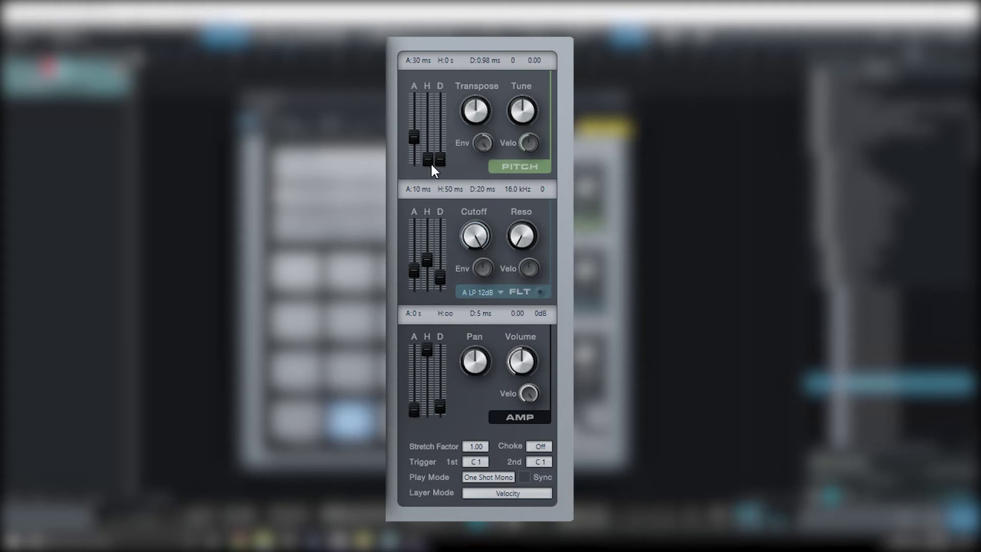
{"action": "left_click_drag", "start_coordinate": [430, 161], "coordinate": [410, 171]}
{"action": "left_click_drag", "start_coordinate": [431, 117], "coordinate": [434, 149]}
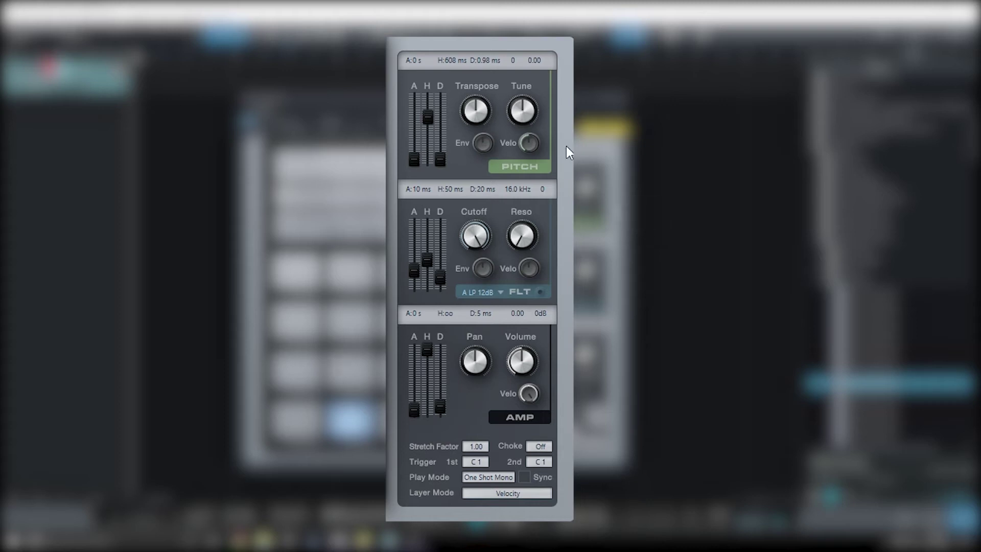
{"action": "left_click_drag", "start_coordinate": [427, 126], "coordinate": [428, 144]}
Adjust the filter envelope amount, then bypass the C1 kick pad's filter section.
{"action": "left_click_drag", "start_coordinate": [485, 269], "coordinate": [486, 278]}
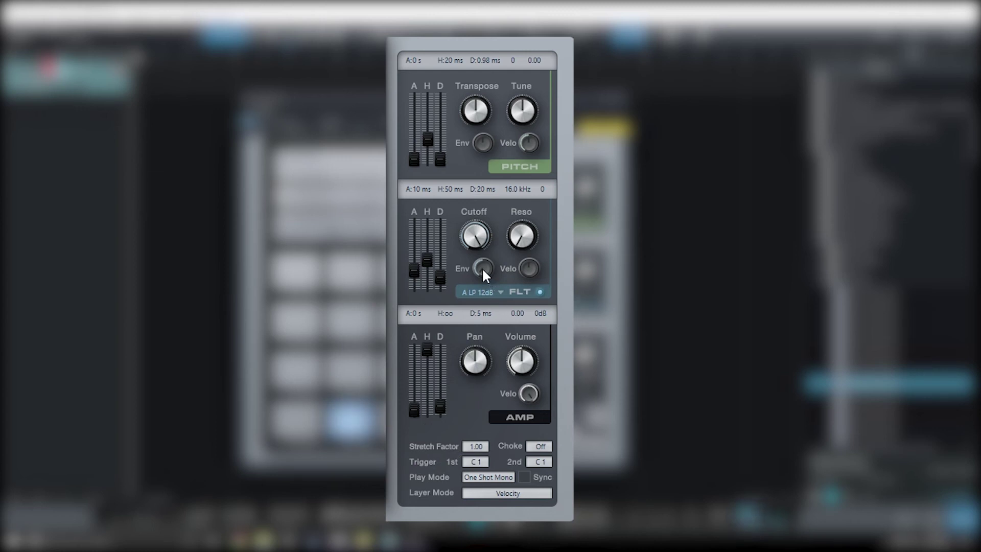
{"action": "left_click", "coordinate": [540, 292]}
Try Stretch Factor values 3.00, 6.00 and 0.25, then drag it back to 1.00.
{"action": "type", "text": "3"}
{"action": "key", "text": "Return"}
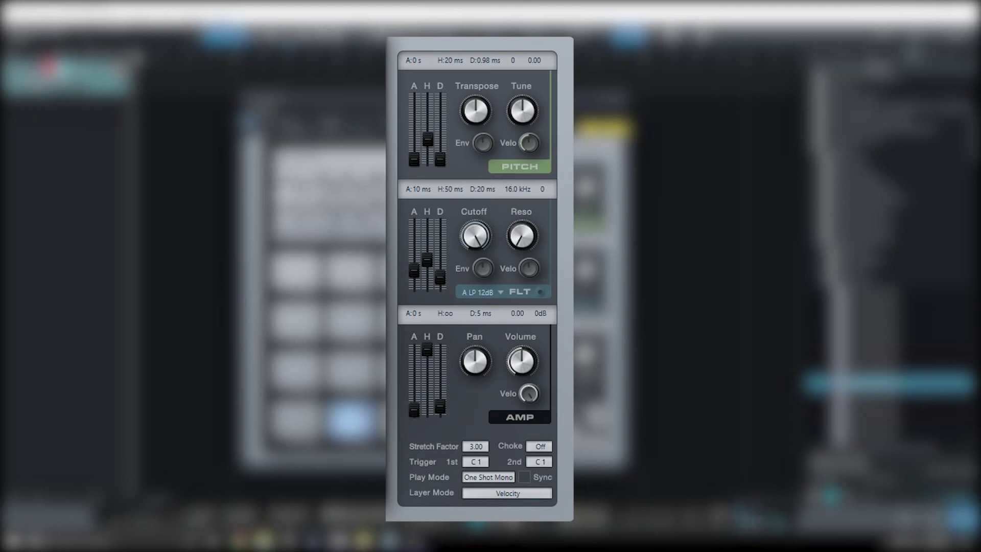
{"action": "left_click", "coordinate": [465, 448]}
{"action": "type", "text": "6"}
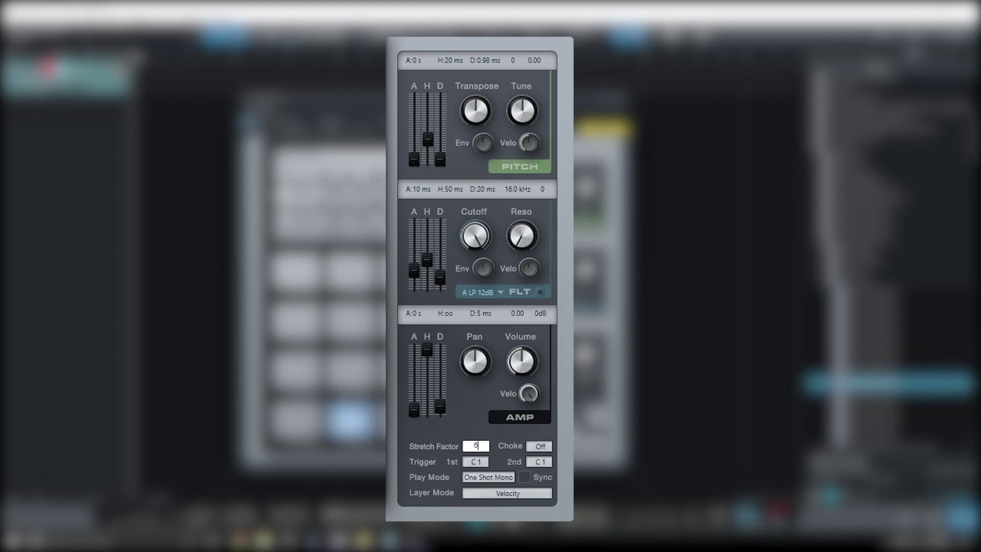
{"action": "key", "text": "Return"}
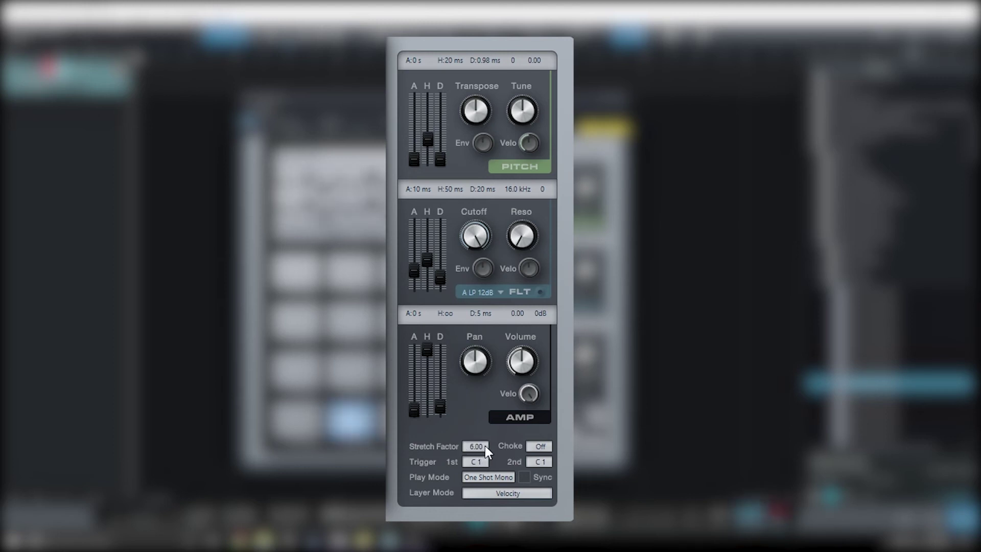
{"action": "type", "text": "0.25"}
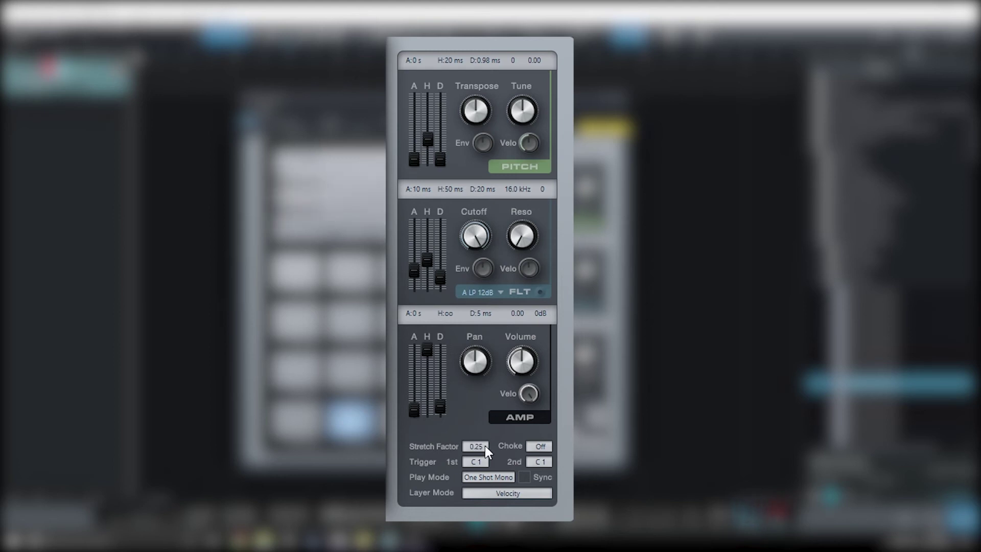
{"action": "key", "text": "Return"}
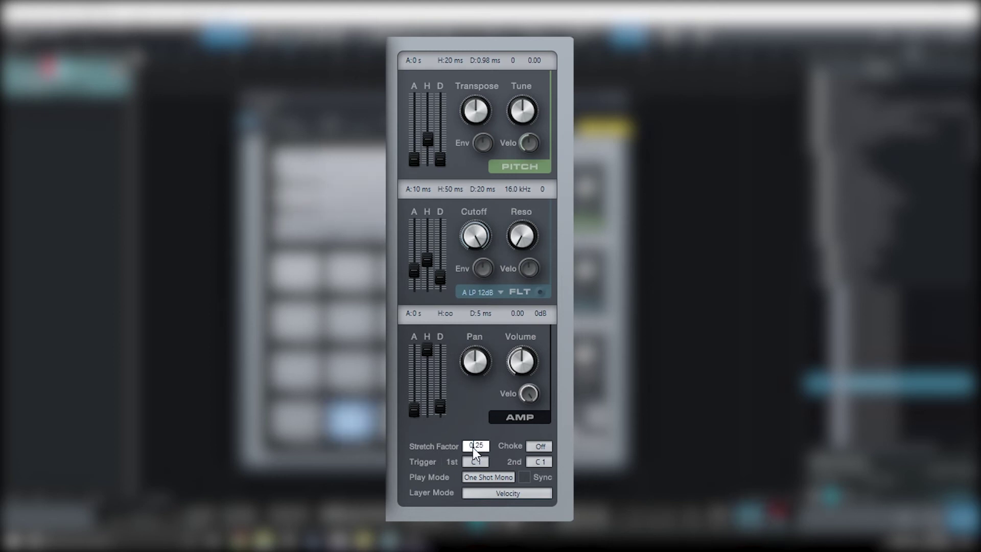
{"action": "left_click_drag", "start_coordinate": [473, 447], "coordinate": [470, 419]}
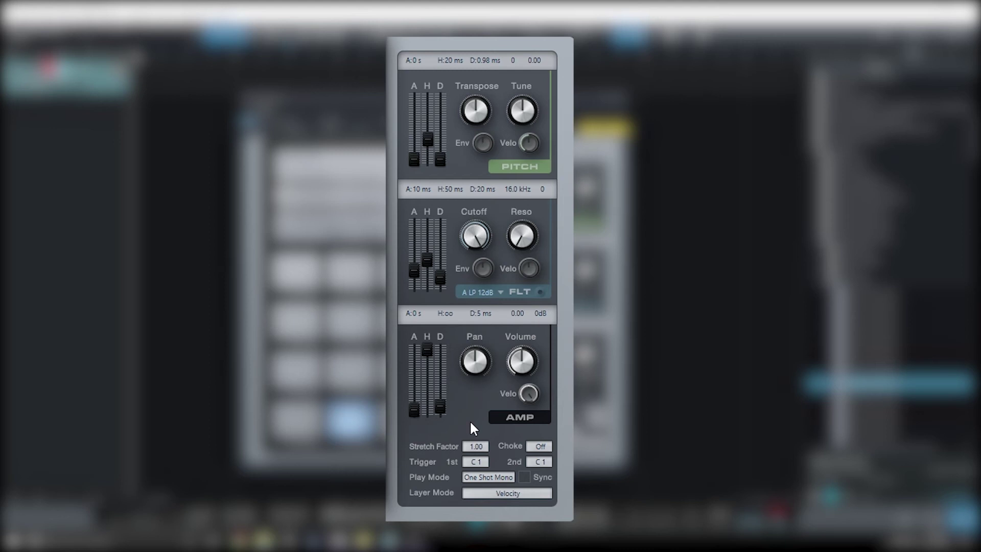
Check the choke group options for the C1 kick pad, leaving it Off.
{"action": "left_click", "coordinate": [541, 446]}
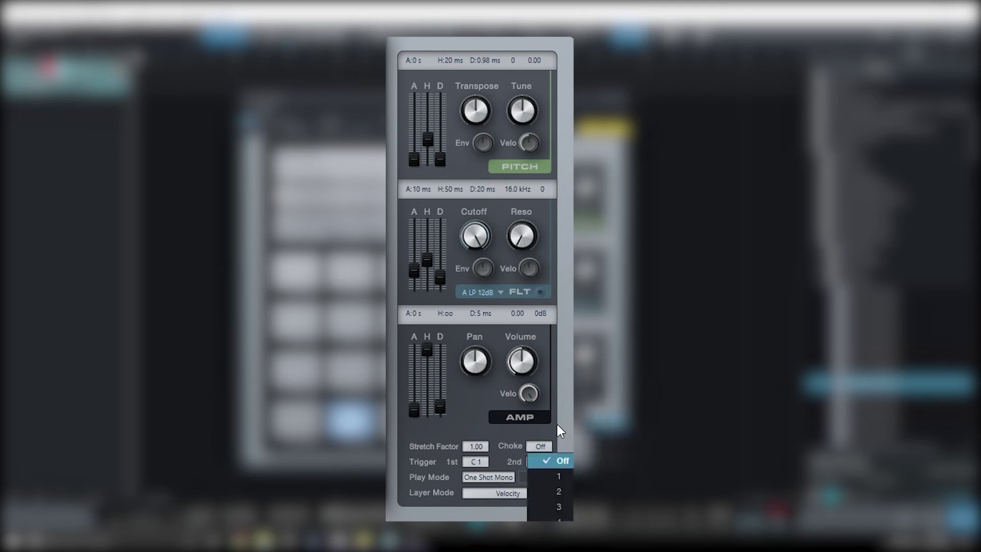
{"action": "left_click", "coordinate": [563, 422]}
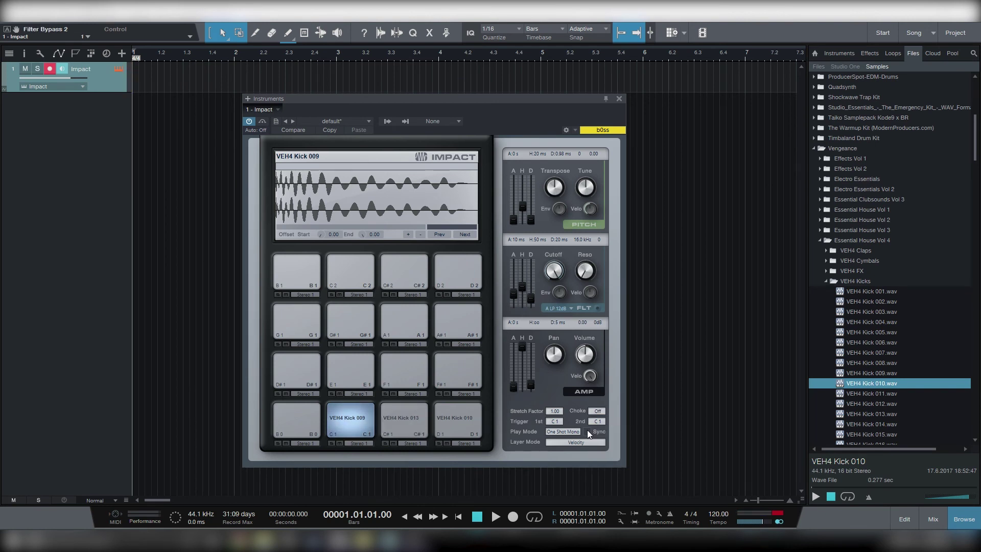
{"action": "left_click", "coordinate": [597, 411]}
Assign the VEH4 Kick 013 and VEH4 Kick 010 pads to choke group 1.
{"action": "left_click", "coordinate": [422, 428]}
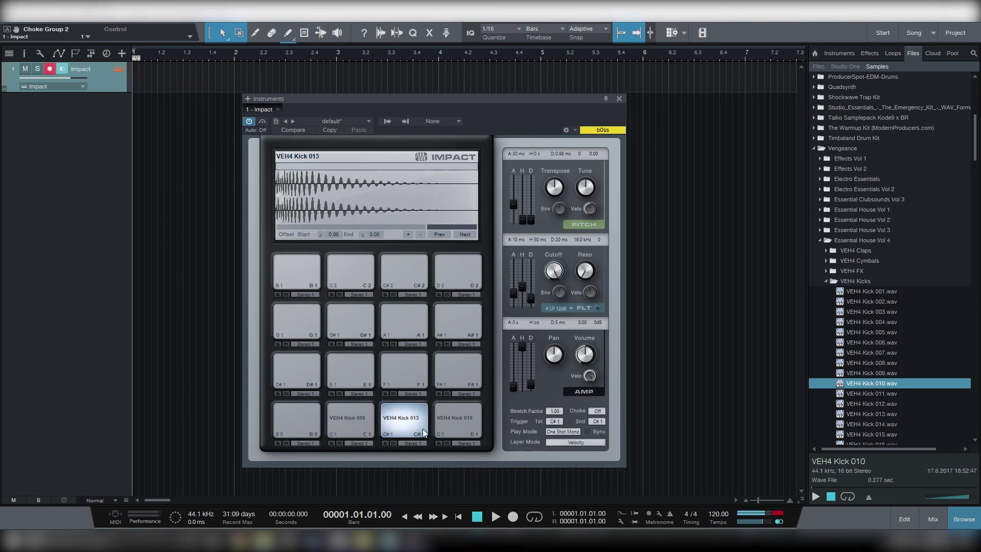
{"action": "left_click", "coordinate": [597, 411]}
{"action": "left_click", "coordinate": [601, 431]}
{"action": "left_click", "coordinate": [461, 415]}
{"action": "left_click", "coordinate": [598, 410]}
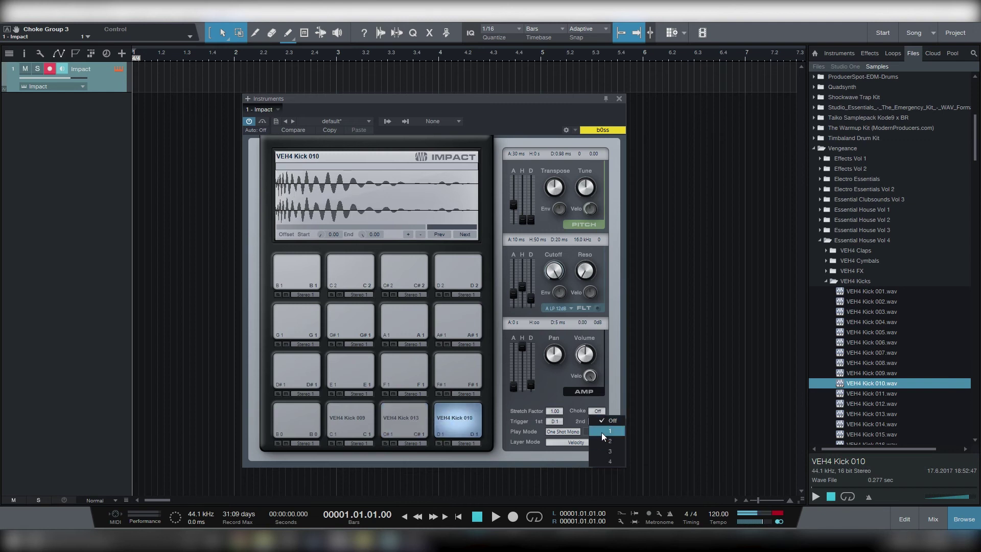
{"action": "left_click", "coordinate": [601, 432]}
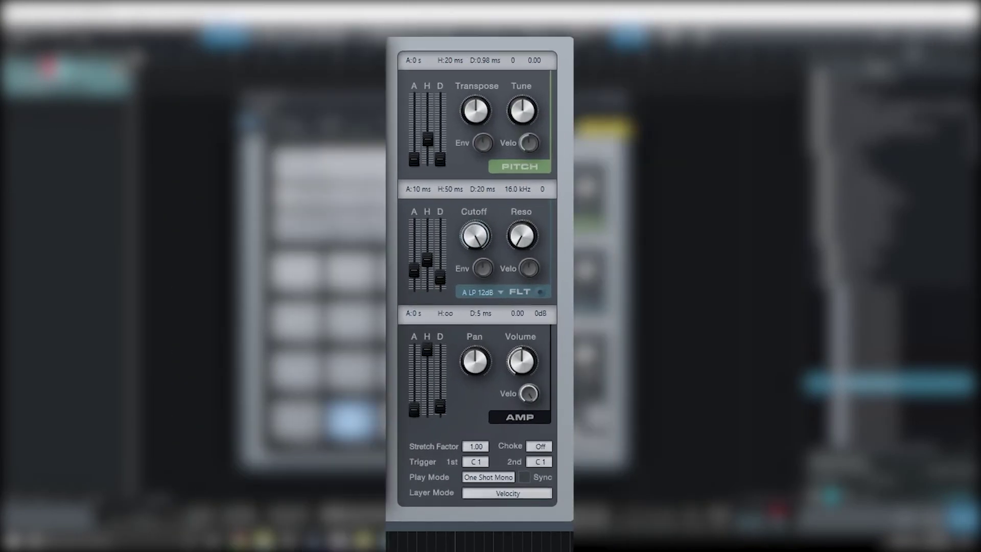
{"action": "left_click", "coordinate": [503, 477]}
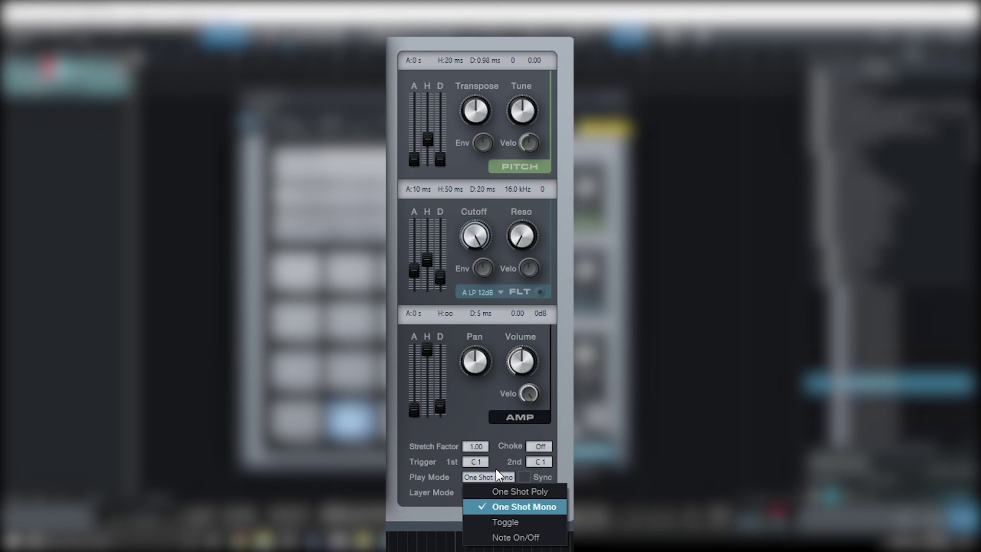
{"action": "left_click", "coordinate": [495, 469]}
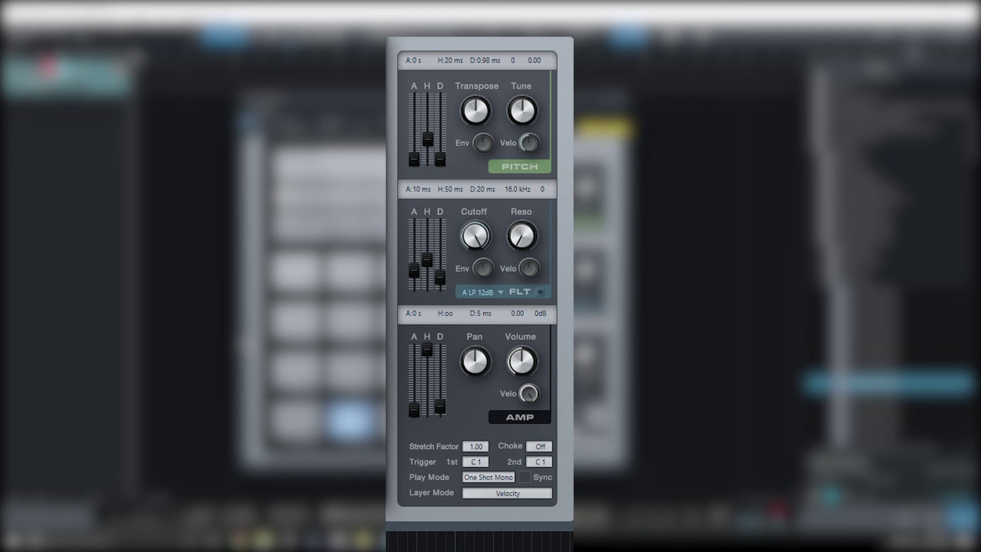
{"action": "left_click", "coordinate": [495, 497]}
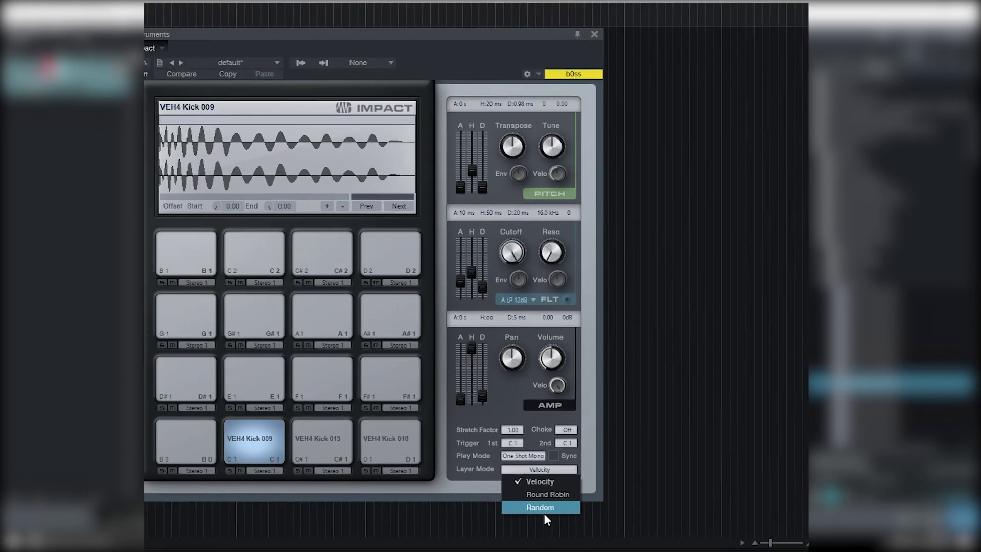
{"action": "left_click", "coordinate": [442, 493]}
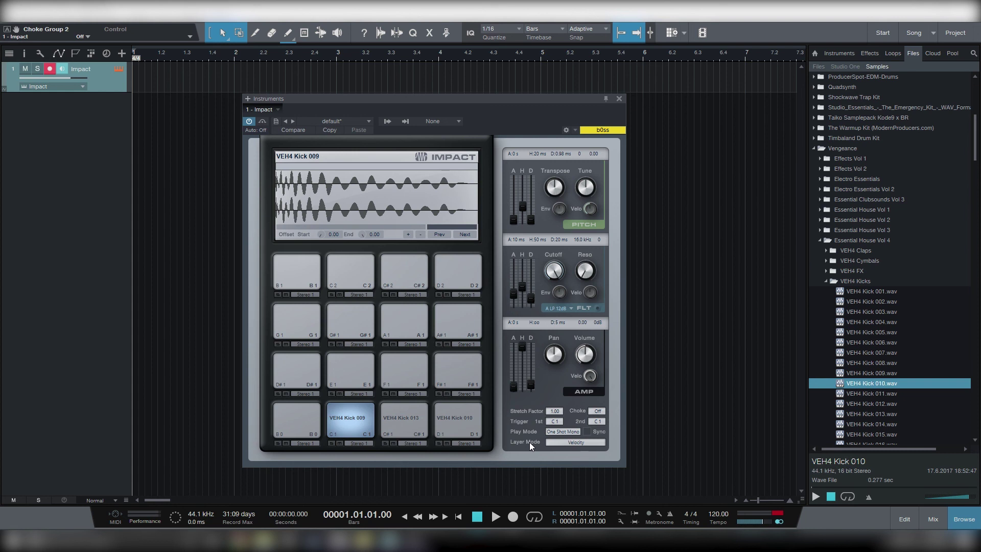
Route pads C1, C#1 and D1 to outputs Mono 1, Mono 2 and Mono 3.
{"action": "left_click", "coordinate": [366, 443]}
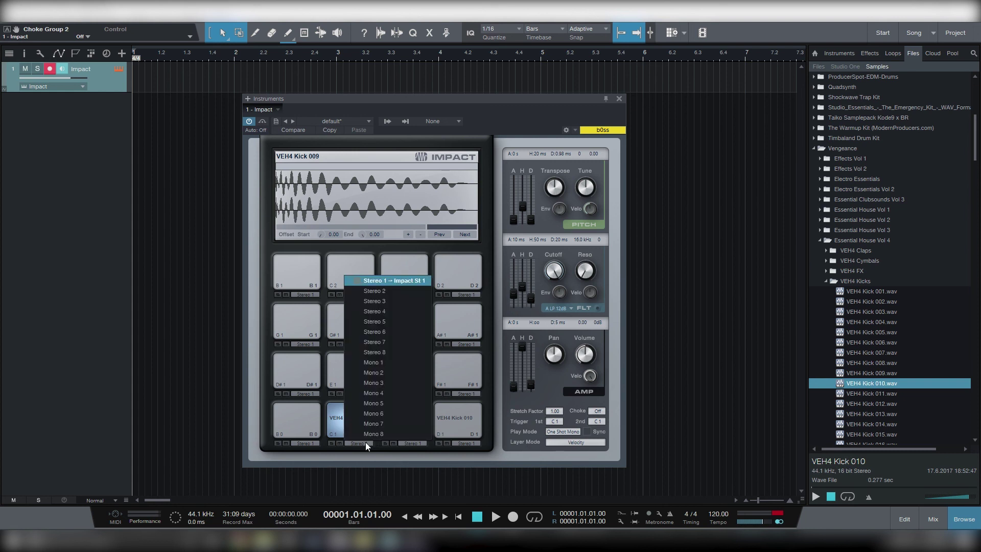
{"action": "left_click", "coordinate": [388, 363]}
{"action": "left_click", "coordinate": [412, 443]}
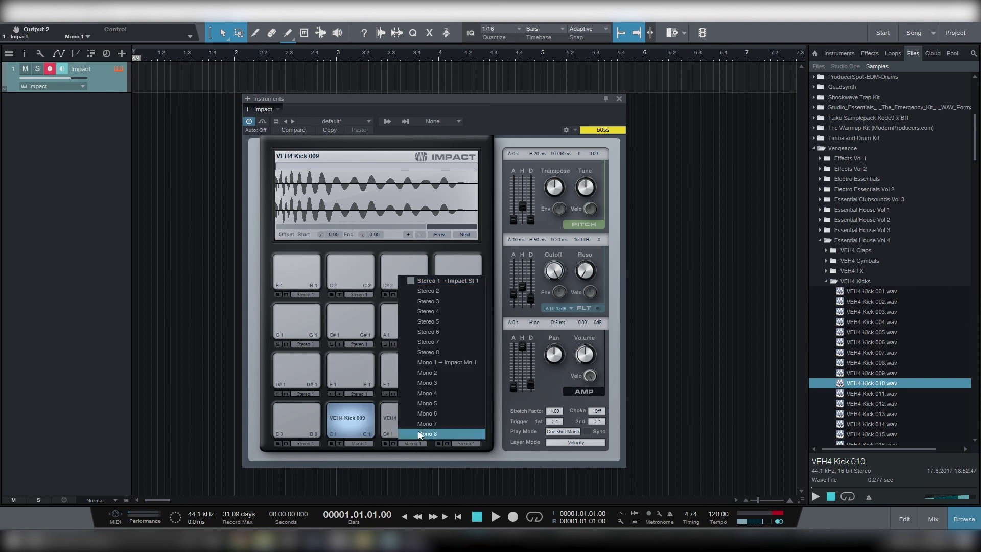
{"action": "left_click", "coordinate": [434, 372]}
{"action": "left_click", "coordinate": [466, 443]}
{"action": "left_click", "coordinate": [470, 382]}
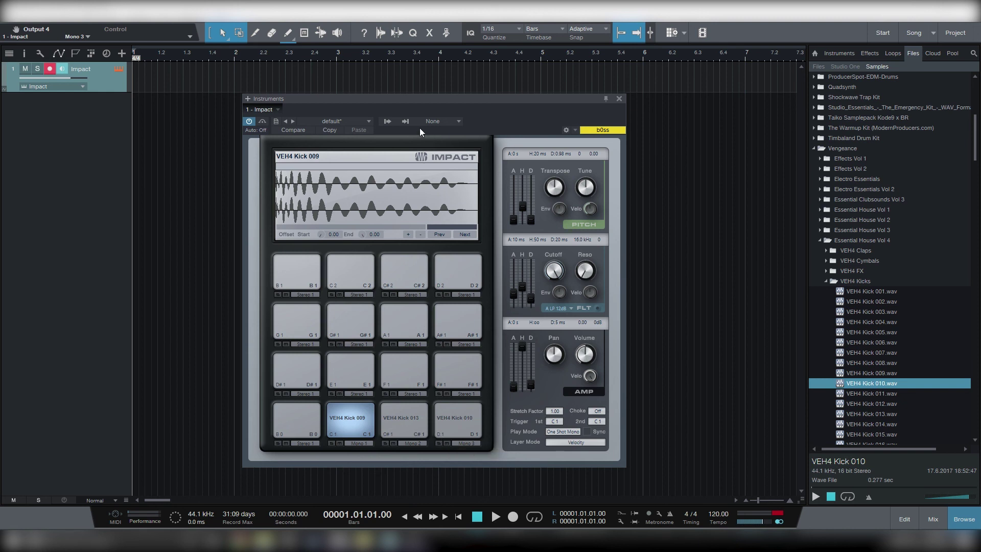
Enable the Impact Mn 1 output channel in Impact's output list.
{"action": "left_click", "coordinate": [386, 121]}
{"action": "left_click", "coordinate": [388, 226]}
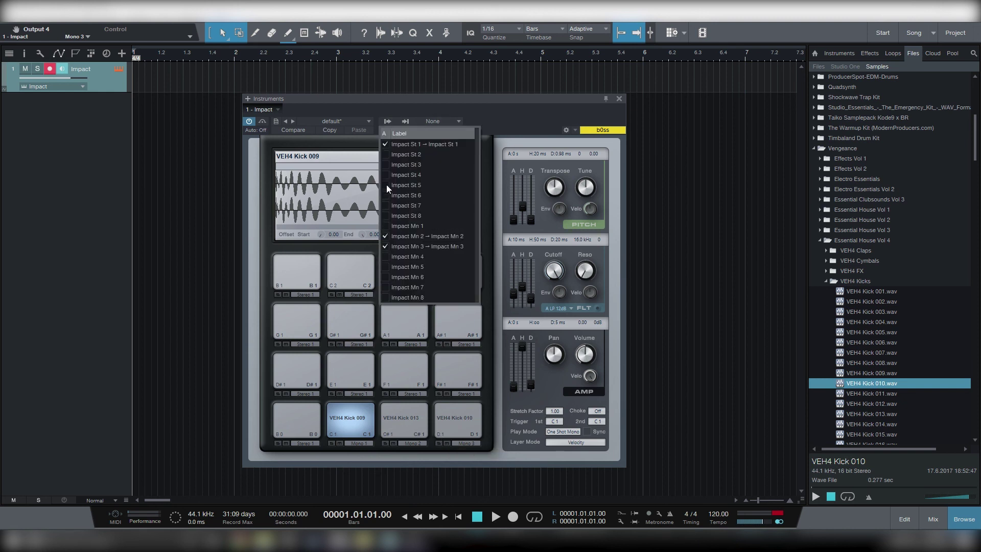
{"action": "left_click", "coordinate": [485, 159]}
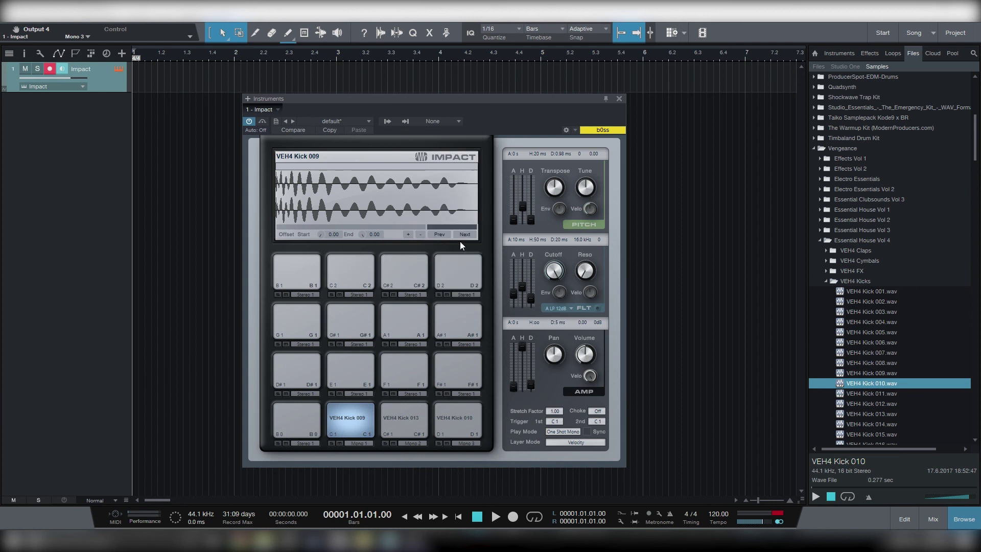
Show the mixer, close Impact, and select Impact Mn 1 through Mn 3 to open their context menu.
{"action": "key", "text": "F3"}
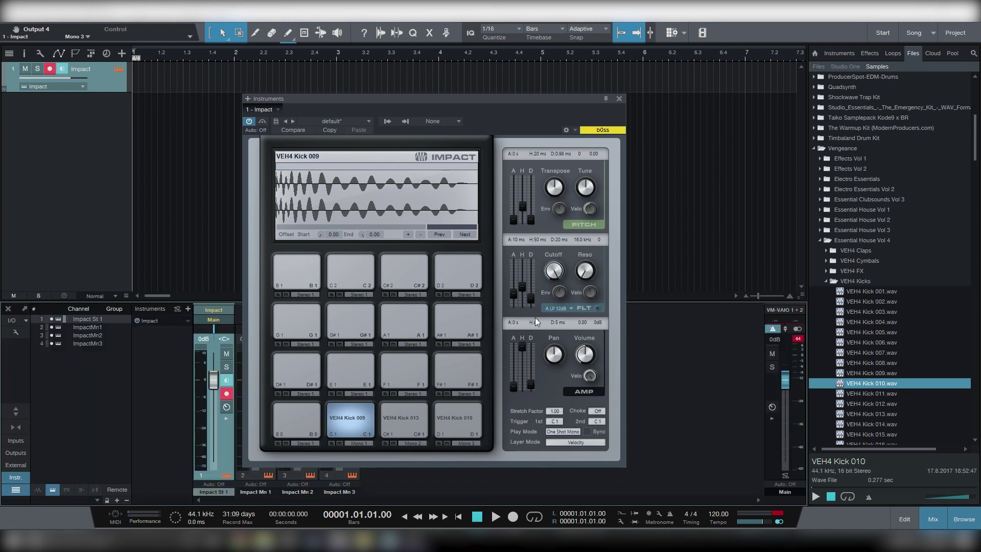
{"action": "left_click", "coordinate": [619, 98]}
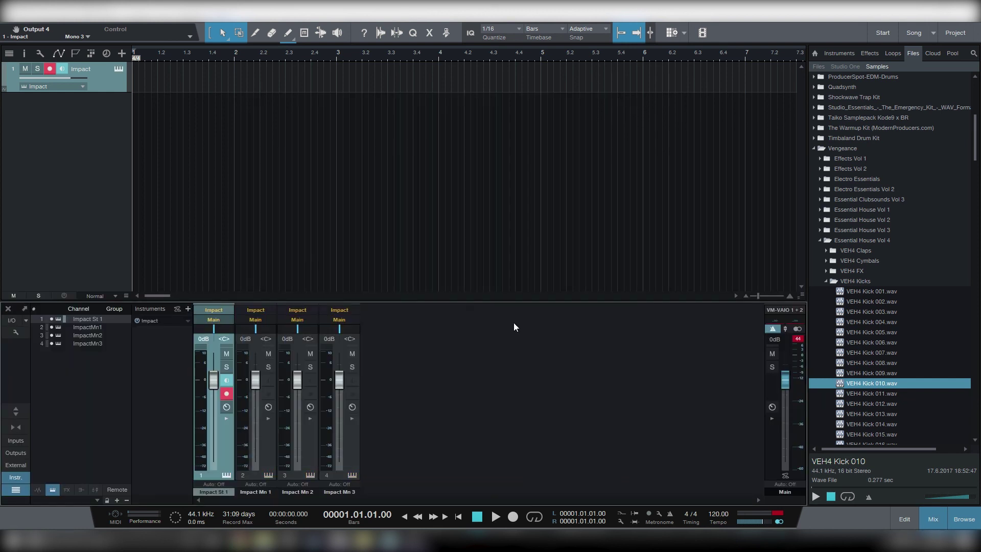
{"action": "left_click", "coordinate": [266, 439]}
{"action": "left_click", "coordinate": [357, 439], "text": "shift"}
{"action": "right_click", "coordinate": [357, 441]}
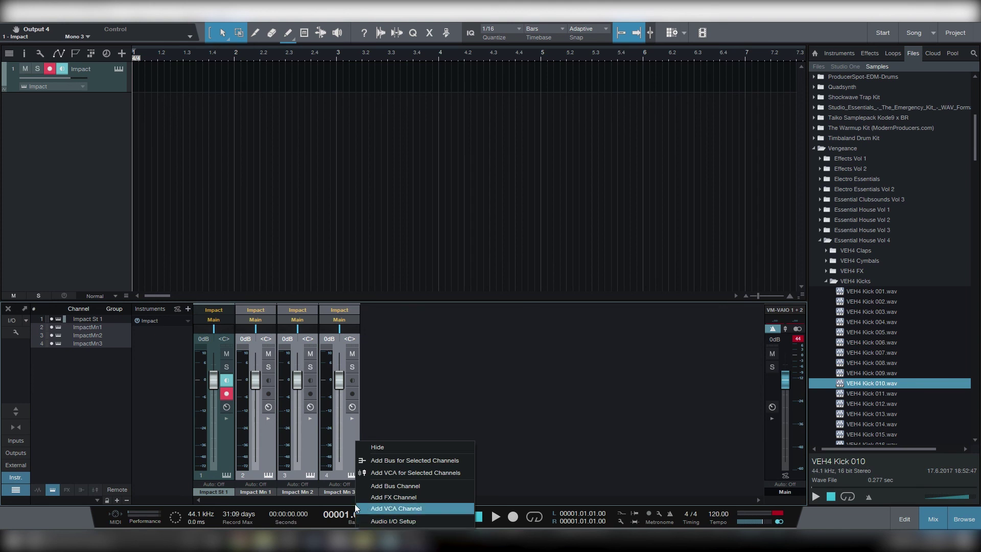